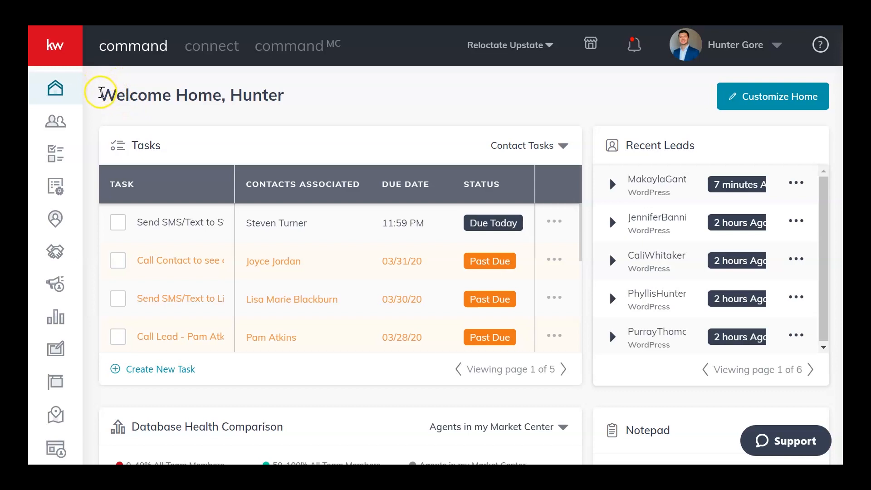
Open the Campaigns page showing the paid ads.
{"action": "scroll", "coordinate": [98, 96], "scroll_direction": "down", "scroll_amount": 2}
{"action": "scroll", "coordinate": [98, 96], "scroll_direction": "up", "scroll_amount": 2}
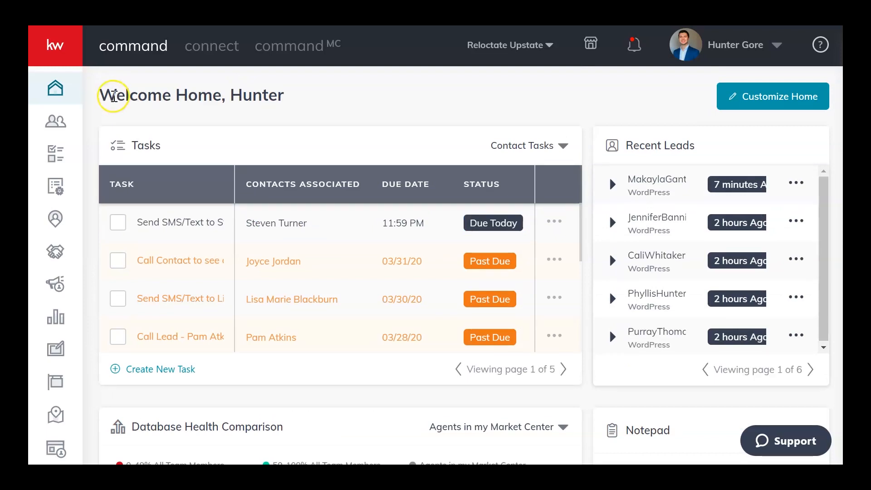
{"action": "scroll", "coordinate": [90, 136], "scroll_direction": "down", "scroll_amount": 2}
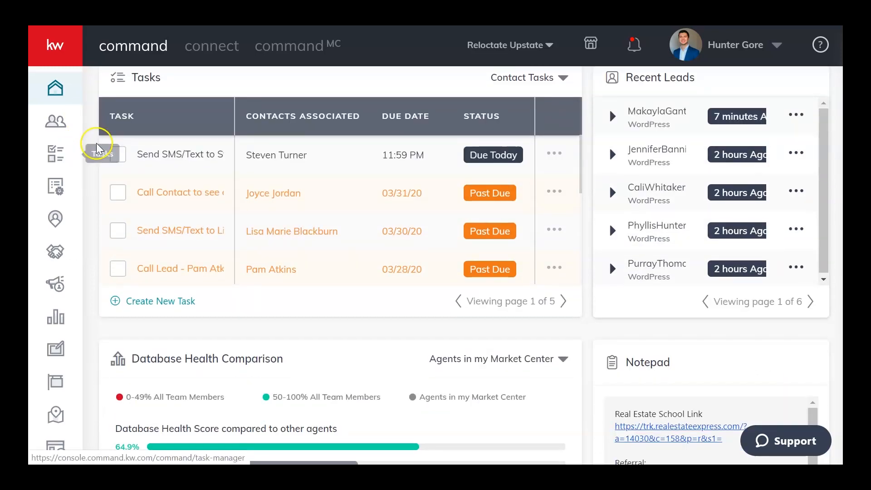
{"action": "scroll", "coordinate": [95, 155], "scroll_direction": "down", "scroll_amount": 2}
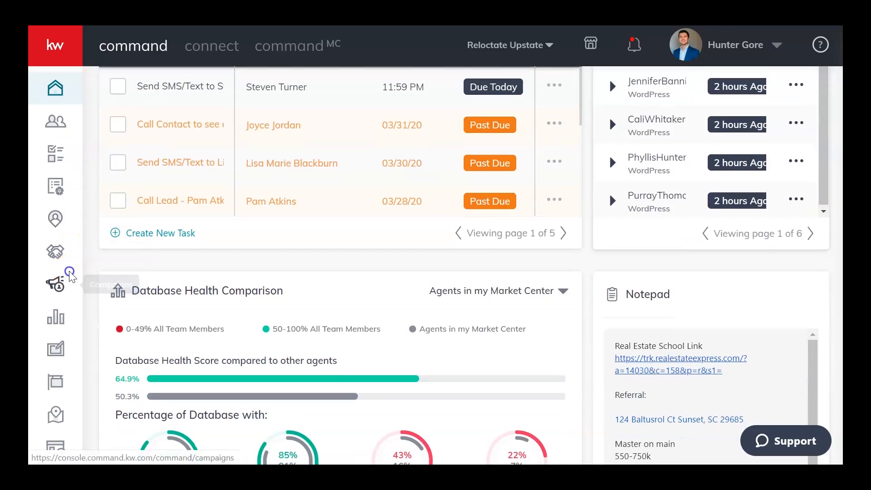
{"action": "left_click", "coordinate": [70, 276]}
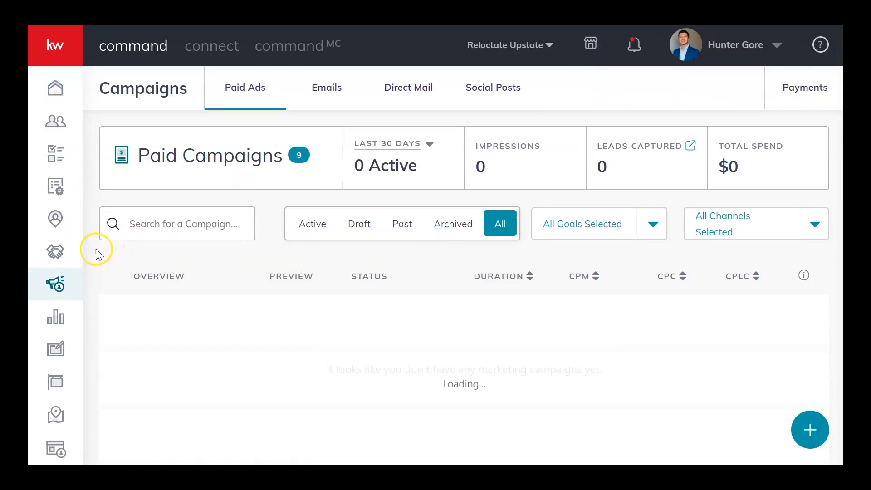
Duplicate the completed KW Careers campaign and dismiss the error notice on the new copy.
{"action": "scroll", "coordinate": [199, 272], "scroll_direction": "down", "scroll_amount": 3}
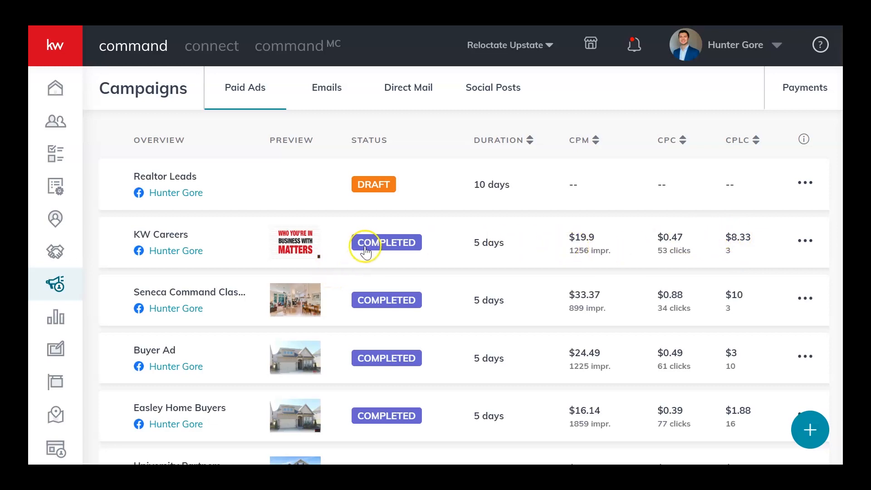
{"action": "left_click", "coordinate": [807, 240]}
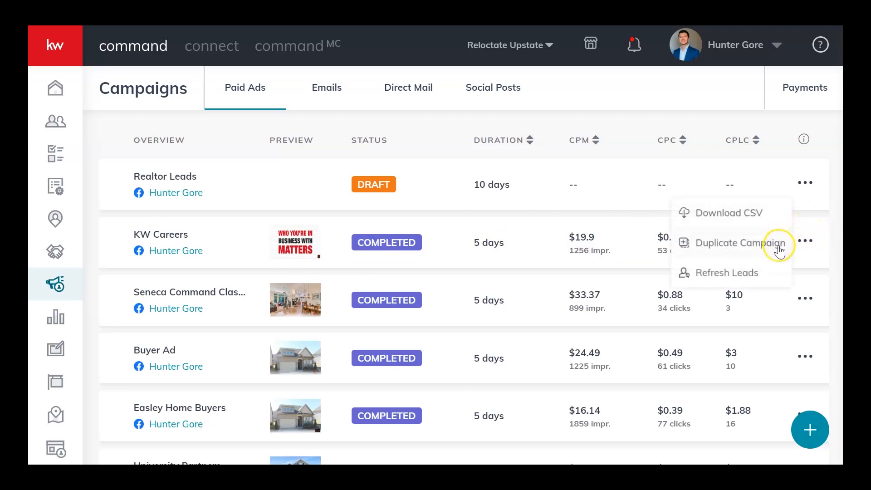
{"action": "left_click", "coordinate": [529, 248]}
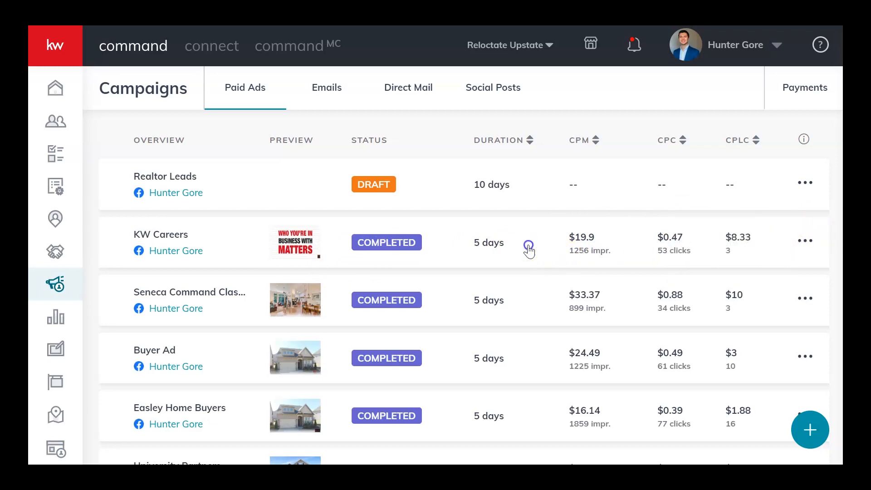
{"action": "left_click", "coordinate": [804, 241]}
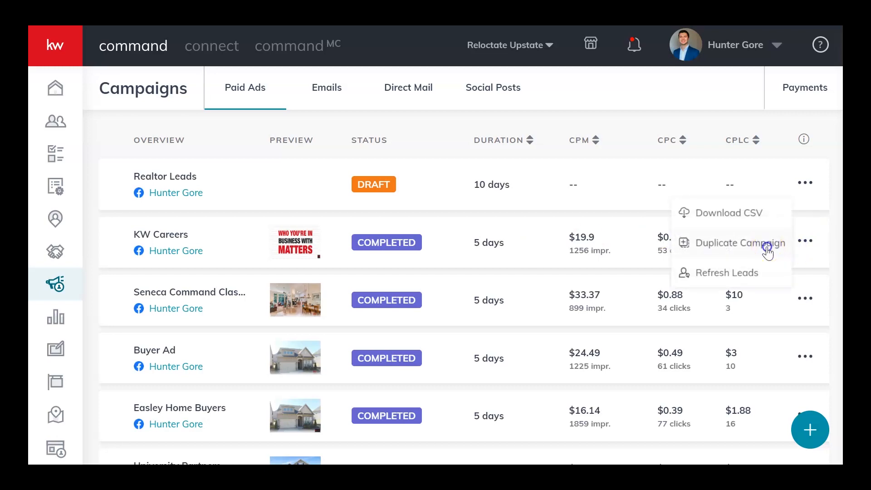
{"action": "left_click", "coordinate": [767, 250]}
{"action": "left_click", "coordinate": [489, 271]}
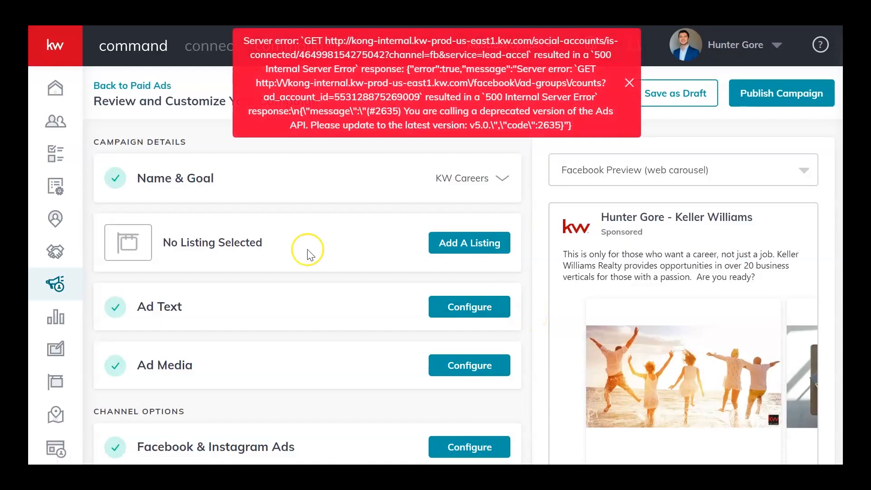
{"action": "left_click", "coordinate": [629, 83]}
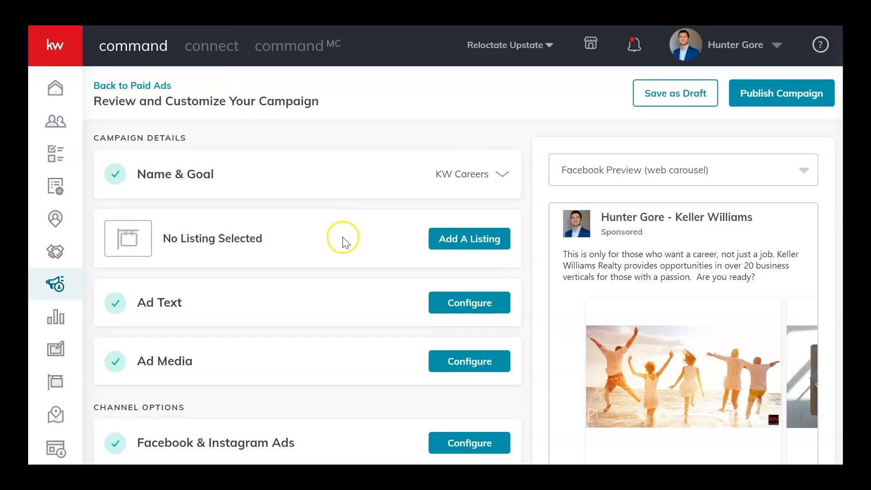
Examine the duplicated ad's Facebook web carousel preview, browsing through its images and the campaign sections.
{"action": "scroll", "coordinate": [347, 236], "scroll_direction": "down", "scroll_amount": 3}
{"action": "scroll", "coordinate": [462, 331], "scroll_direction": "up", "scroll_amount": 3}
{"action": "scroll", "coordinate": [560, 272], "scroll_direction": "down", "scroll_amount": 3}
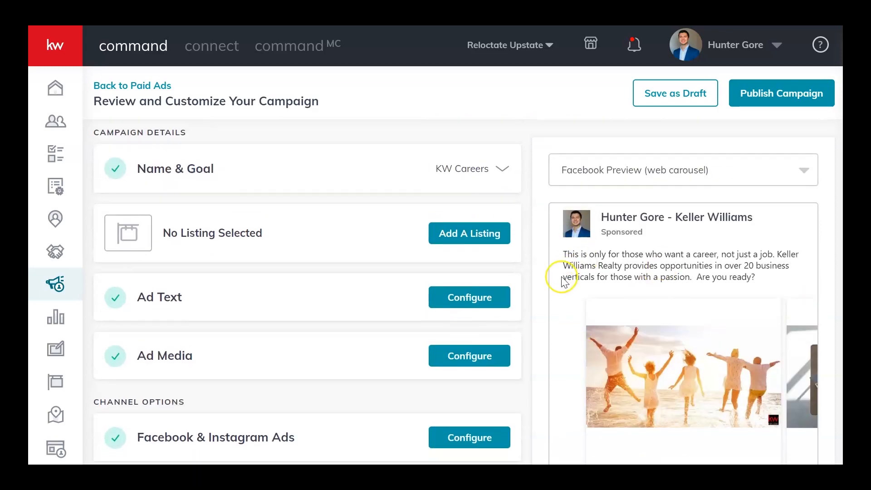
{"action": "left_click_drag", "start_coordinate": [714, 275], "coordinate": [606, 287]}
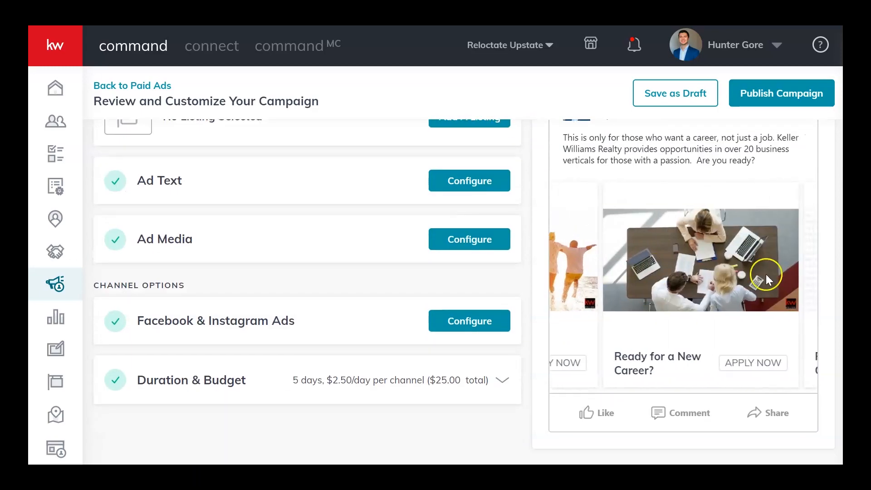
{"action": "left_click_drag", "start_coordinate": [709, 262], "coordinate": [462, 258]}
{"action": "left_click_drag", "start_coordinate": [666, 276], "coordinate": [755, 269]}
{"action": "left_click_drag", "start_coordinate": [608, 259], "coordinate": [746, 264]}
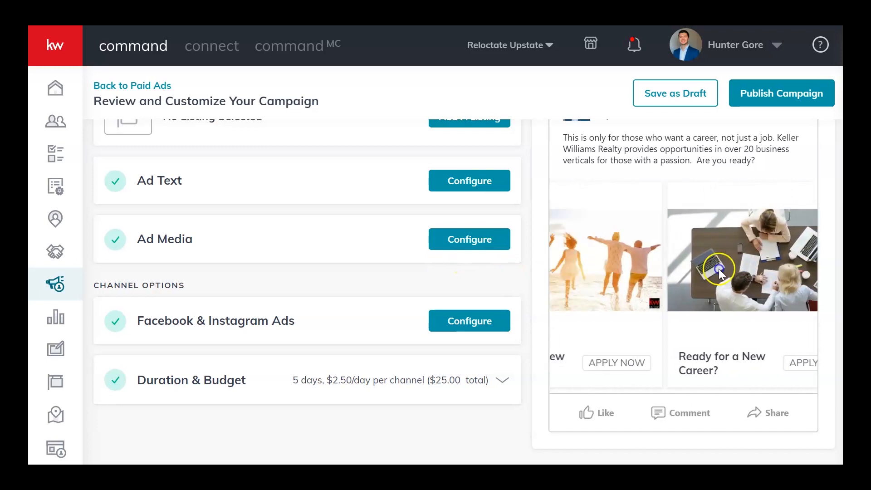
{"action": "scroll", "coordinate": [311, 253], "scroll_direction": "up", "scroll_amount": 3}
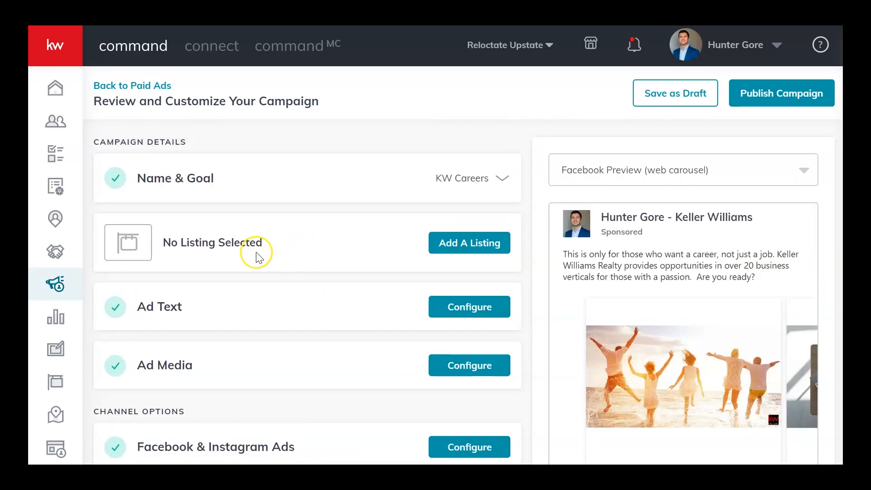
Review the Name & Goal section and save it with the name KW Careers and the goal Attract Talent.
{"action": "left_click", "coordinate": [475, 179]}
{"action": "scroll", "coordinate": [380, 220], "scroll_direction": "down", "scroll_amount": 2}
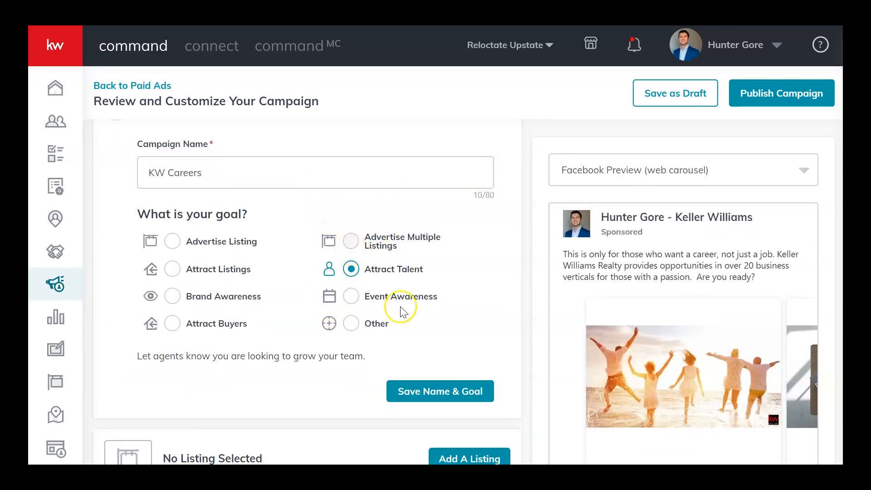
{"action": "scroll", "coordinate": [234, 282], "scroll_direction": "up", "scroll_amount": 2}
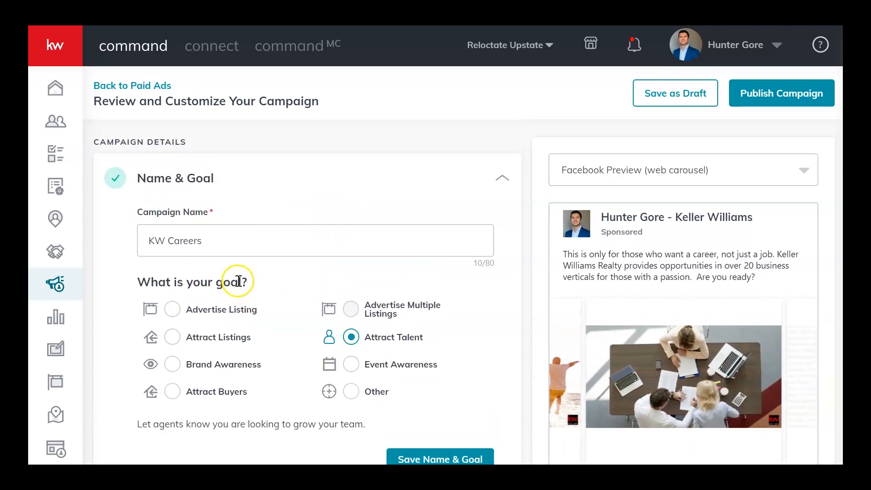
{"action": "scroll", "coordinate": [243, 286], "scroll_direction": "down", "scroll_amount": 2}
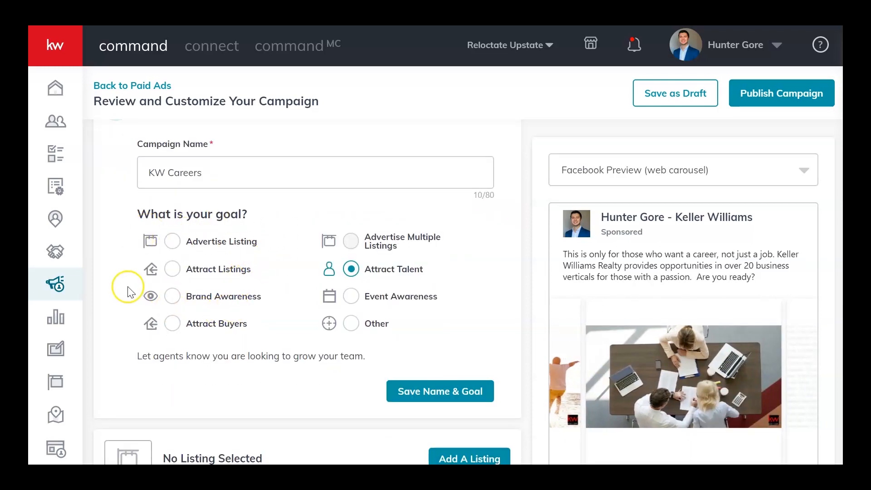
{"action": "left_click", "coordinate": [402, 384]}
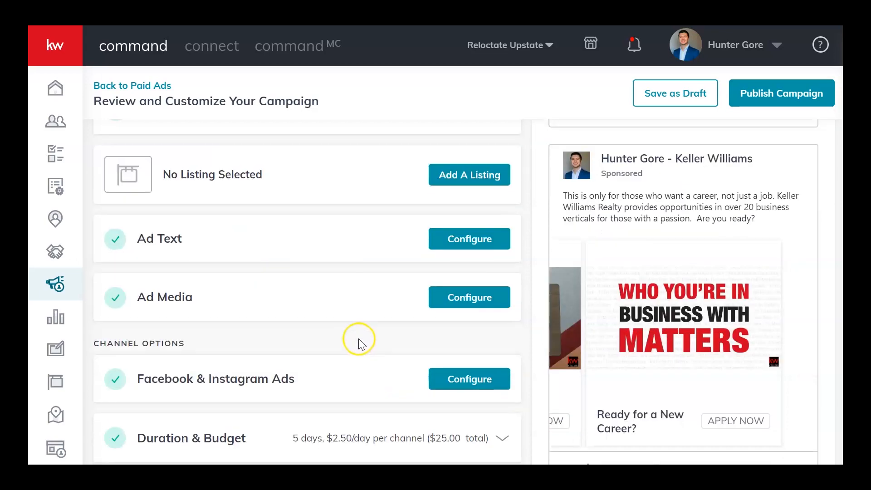
Open the Ad Text section and examine its main copy, headline and description alongside the ad preview.
{"action": "scroll", "coordinate": [259, 237], "scroll_direction": "up", "scroll_amount": 2}
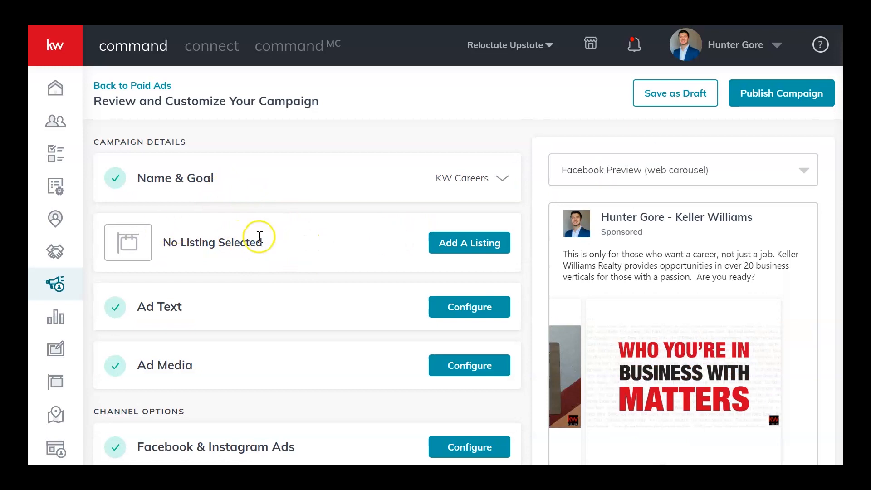
{"action": "scroll", "coordinate": [318, 247], "scroll_direction": "down", "scroll_amount": 2}
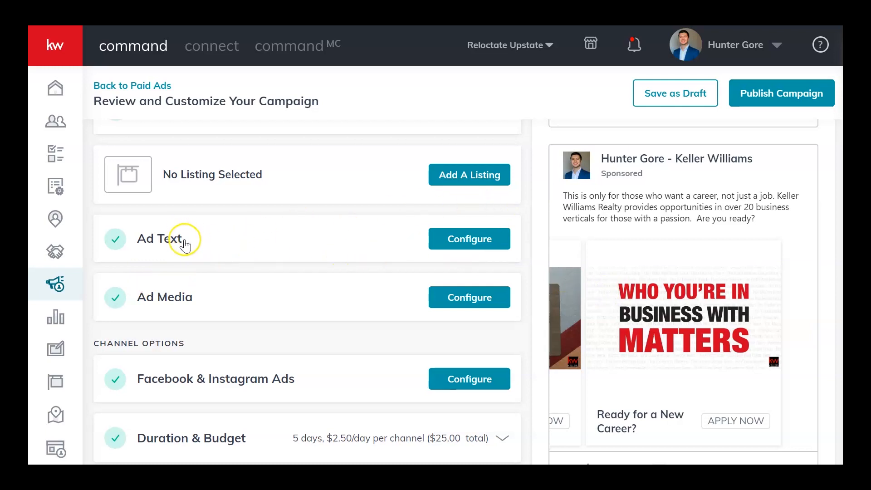
{"action": "left_click", "coordinate": [182, 243]}
{"action": "scroll", "coordinate": [121, 377], "scroll_direction": "down", "scroll_amount": 2}
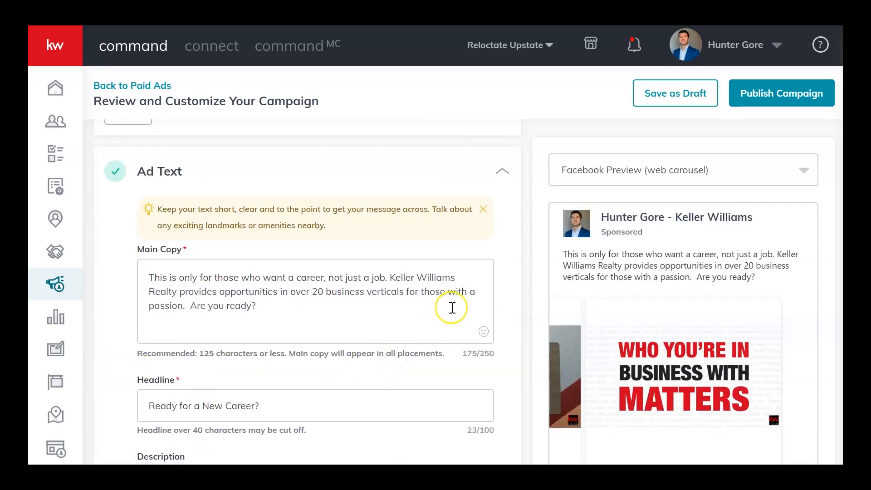
{"action": "scroll", "coordinate": [168, 323], "scroll_direction": "down", "scroll_amount": 2}
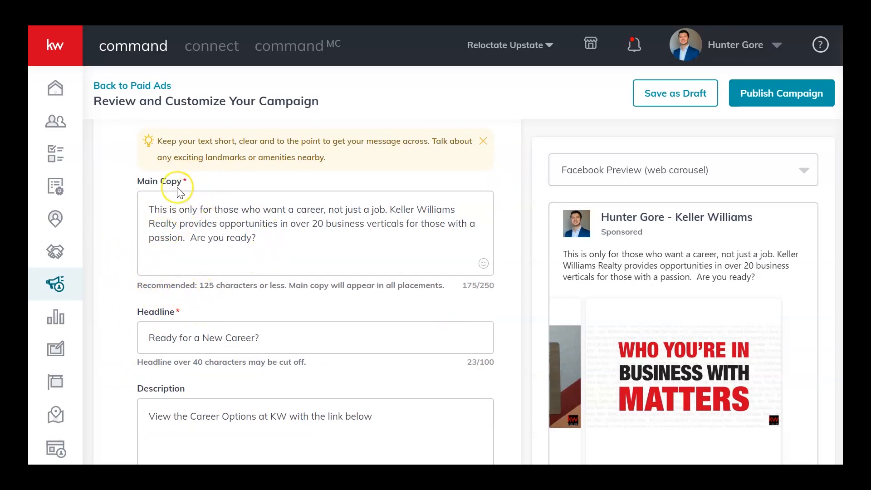
{"action": "scroll", "coordinate": [204, 204], "scroll_direction": "down", "scroll_amount": 2}
{"action": "scroll", "coordinate": [500, 372], "scroll_direction": "down", "scroll_amount": 5}
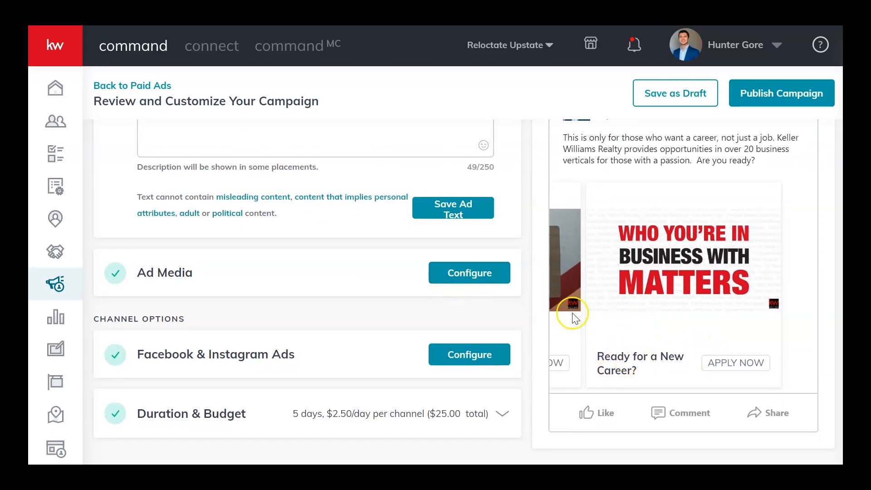
{"action": "scroll", "coordinate": [325, 303], "scroll_direction": "up", "scroll_amount": 3}
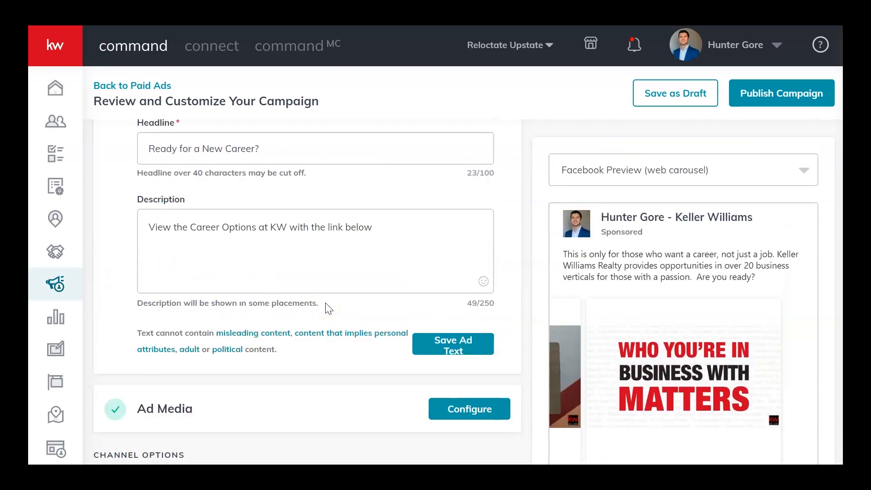
{"action": "scroll", "coordinate": [250, 227], "scroll_direction": "down", "scroll_amount": 5}
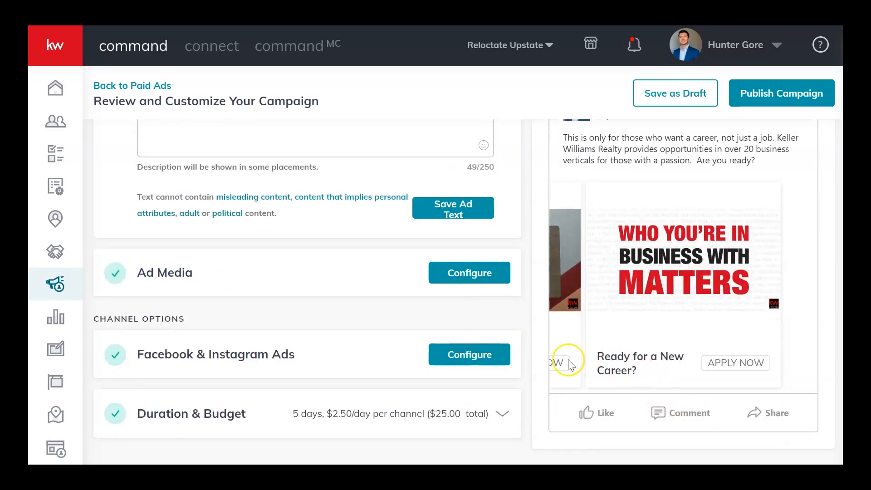
{"action": "scroll", "coordinate": [304, 320], "scroll_direction": "up", "scroll_amount": 6}
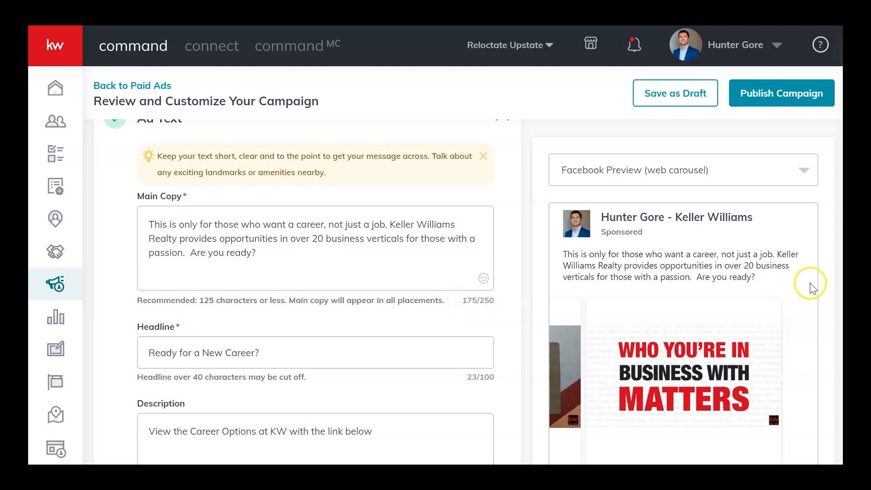
{"action": "scroll", "coordinate": [746, 272], "scroll_direction": "down", "scroll_amount": 3}
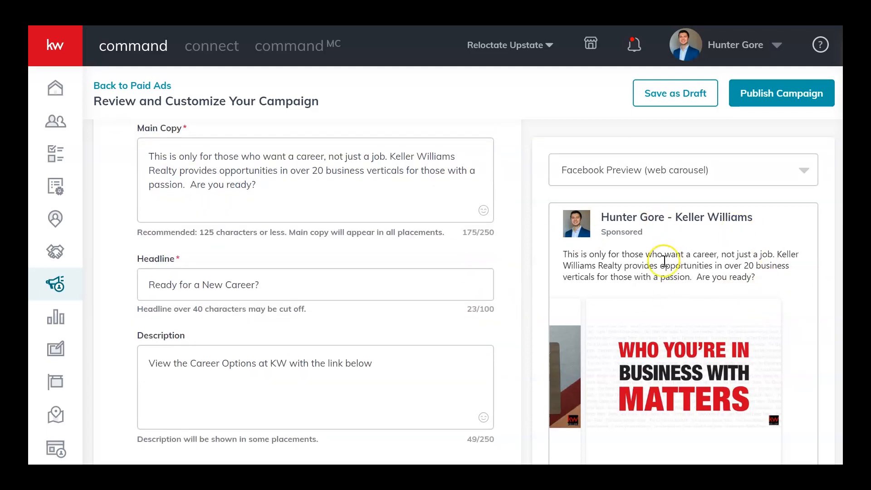
{"action": "scroll", "coordinate": [461, 250], "scroll_direction": "up", "scroll_amount": 3}
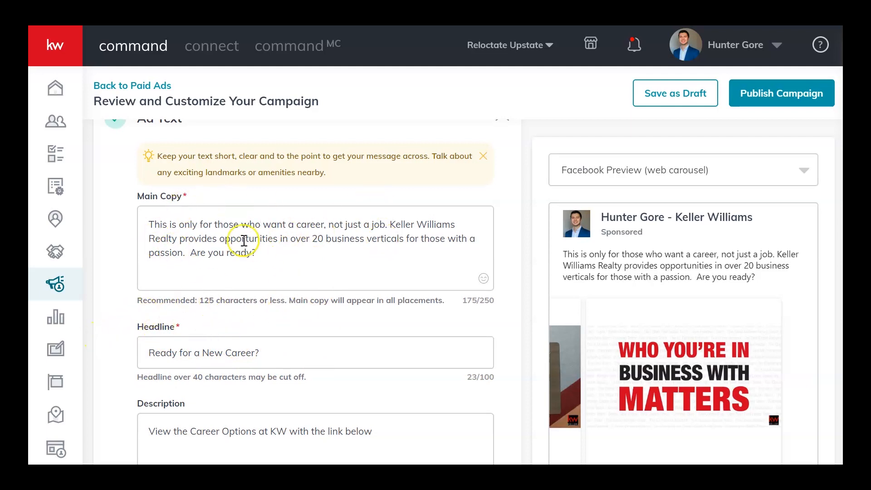
{"action": "scroll", "coordinate": [128, 326], "scroll_direction": "down", "scroll_amount": 2}
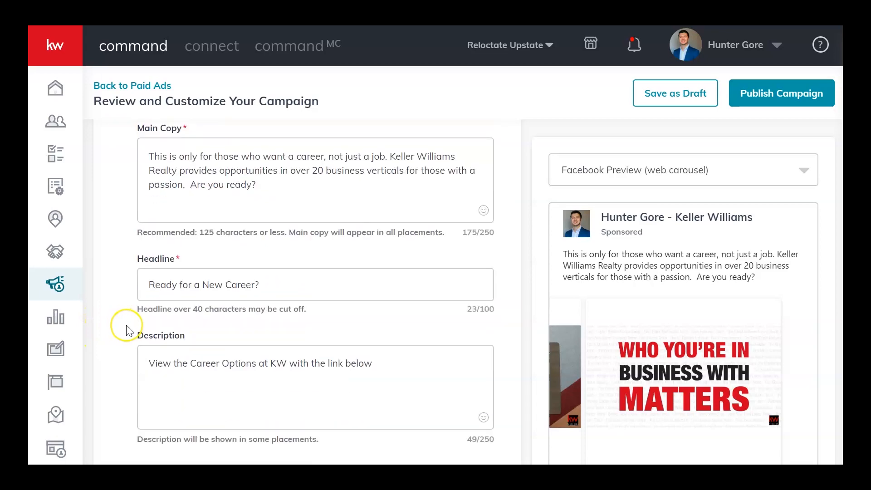
{"action": "scroll", "coordinate": [126, 330], "scroll_direction": "down", "scroll_amount": 6}
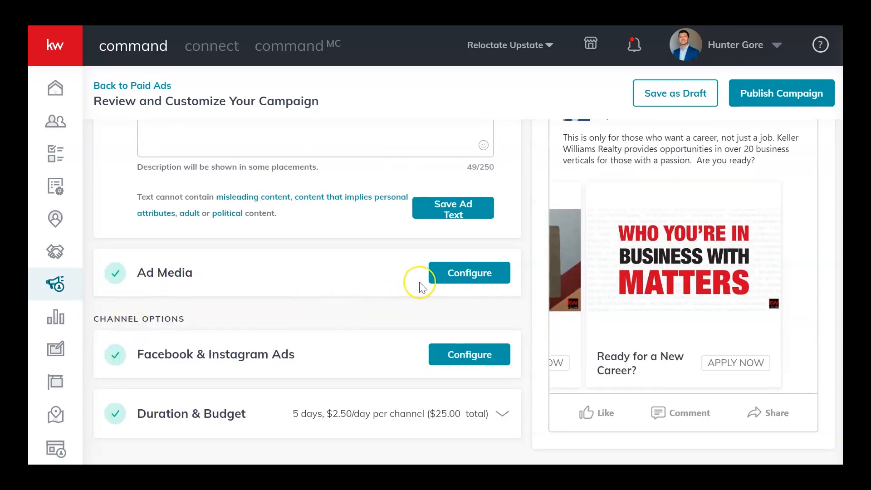
Open the Ad Media section and examine its images, DBA logo settings and the carousel preview.
{"action": "left_click", "coordinate": [436, 272]}
{"action": "scroll", "coordinate": [177, 190], "scroll_direction": "up", "scroll_amount": 3}
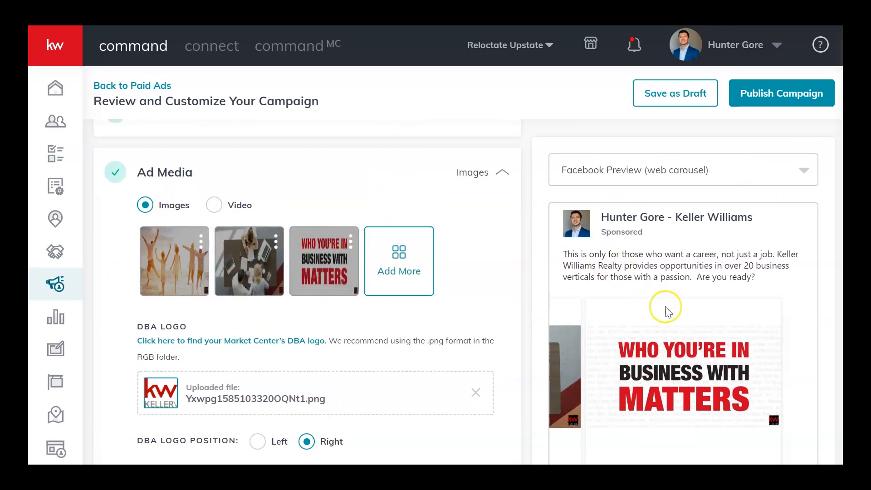
{"action": "left_click_drag", "start_coordinate": [687, 304], "coordinate": [688, 305]}
{"action": "scroll", "coordinate": [686, 279], "scroll_direction": "down", "scroll_amount": 5}
{"action": "left_click_drag", "start_coordinate": [658, 274], "coordinate": [761, 274]}
{"action": "left_click_drag", "start_coordinate": [625, 270], "coordinate": [805, 278]}
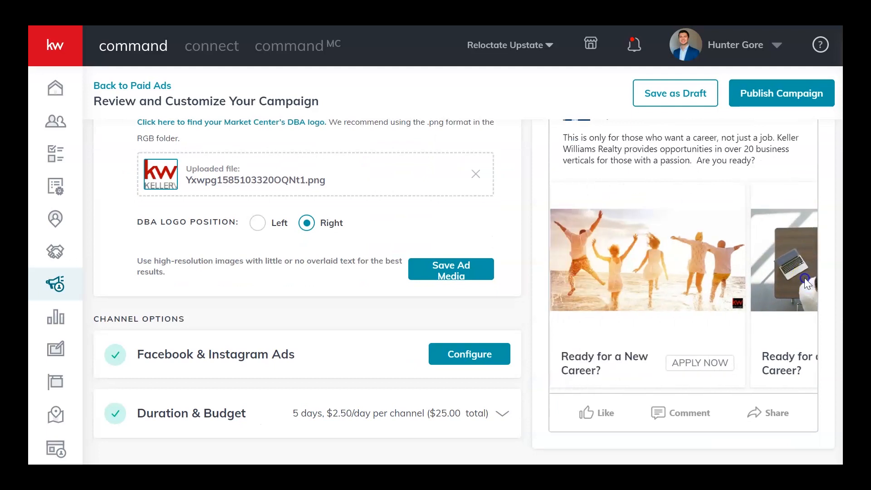
{"action": "left_click_drag", "start_coordinate": [686, 255], "coordinate": [815, 276]}
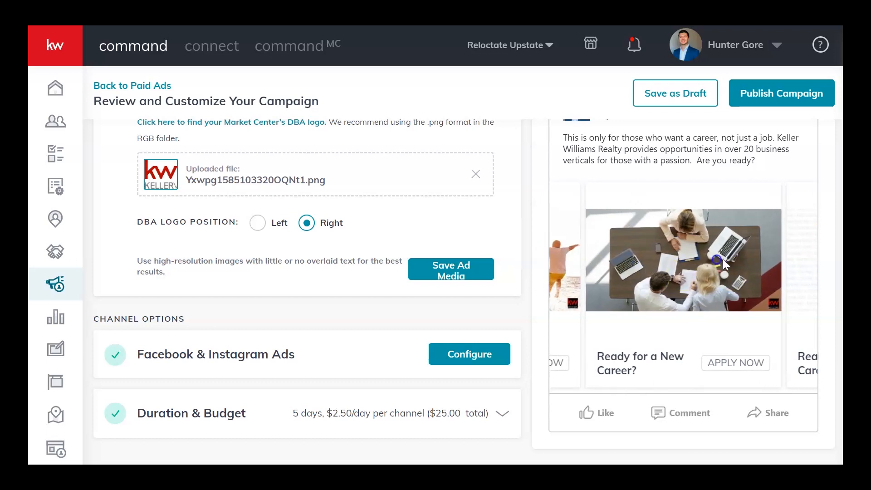
{"action": "left_click_drag", "start_coordinate": [694, 258], "coordinate": [818, 273]}
{"action": "left_click_drag", "start_coordinate": [635, 277], "coordinate": [537, 288]}
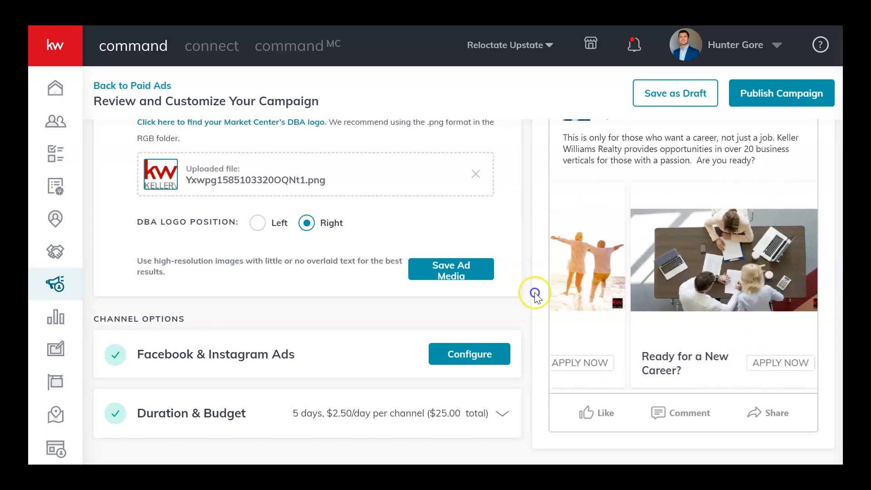
{"action": "left_click_drag", "start_coordinate": [708, 295], "coordinate": [626, 227]}
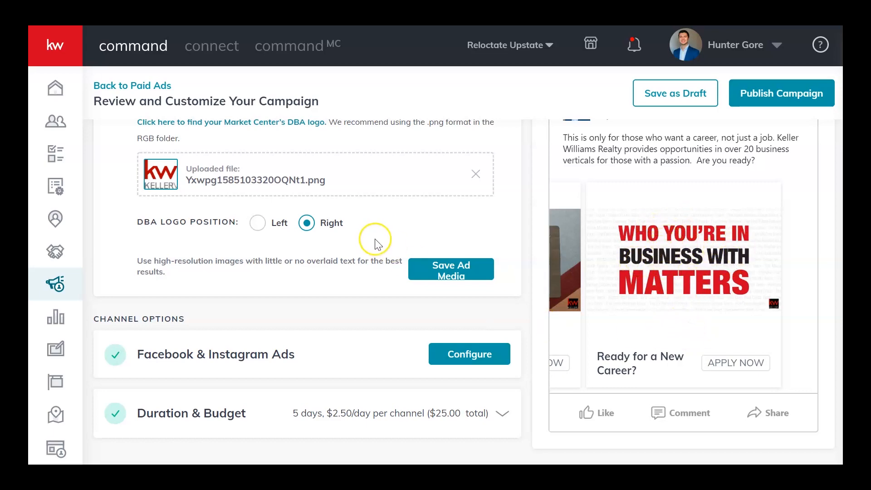
Examine the Ad Media images and DBA logo settings once more and collapse the section.
{"action": "scroll", "coordinate": [222, 252], "scroll_direction": "up", "scroll_amount": 5}
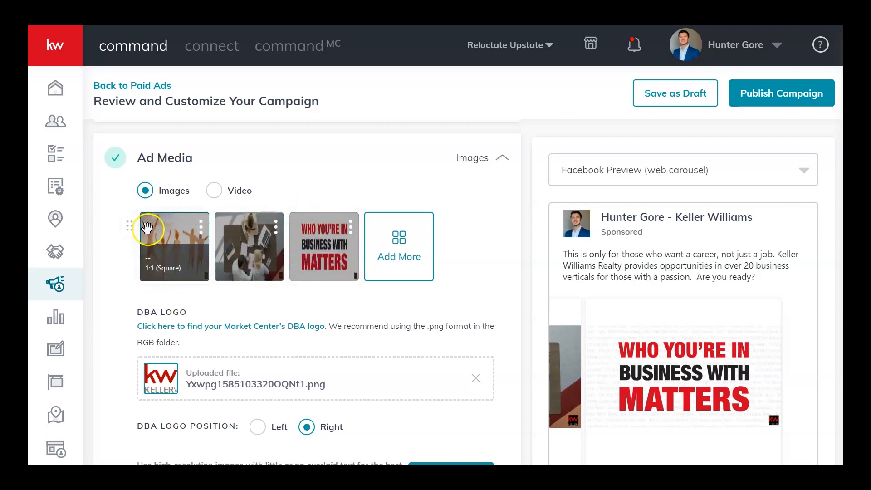
{"action": "scroll", "coordinate": [127, 283], "scroll_direction": "down", "scroll_amount": 1}
{"action": "scroll", "coordinate": [127, 284], "scroll_direction": "up", "scroll_amount": 1}
{"action": "scroll", "coordinate": [131, 311], "scroll_direction": "down", "scroll_amount": 3}
{"action": "scroll", "coordinate": [154, 280], "scroll_direction": "up", "scroll_amount": 3}
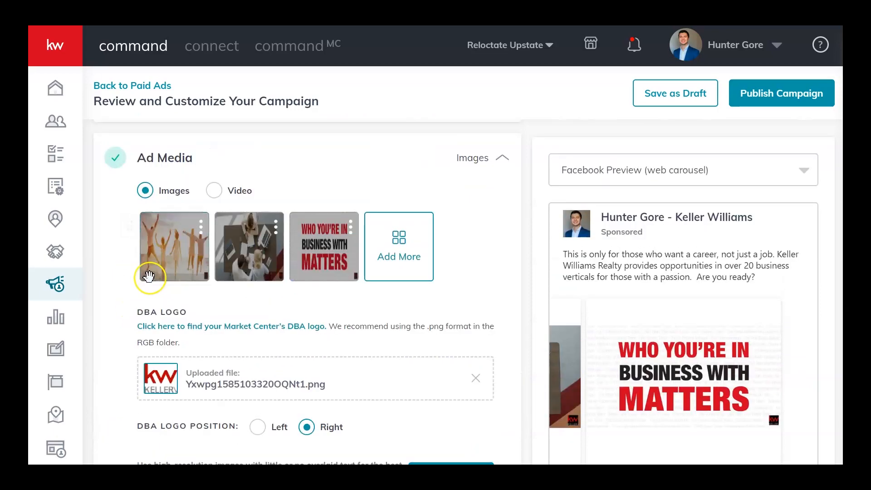
{"action": "left_click", "coordinate": [490, 160]}
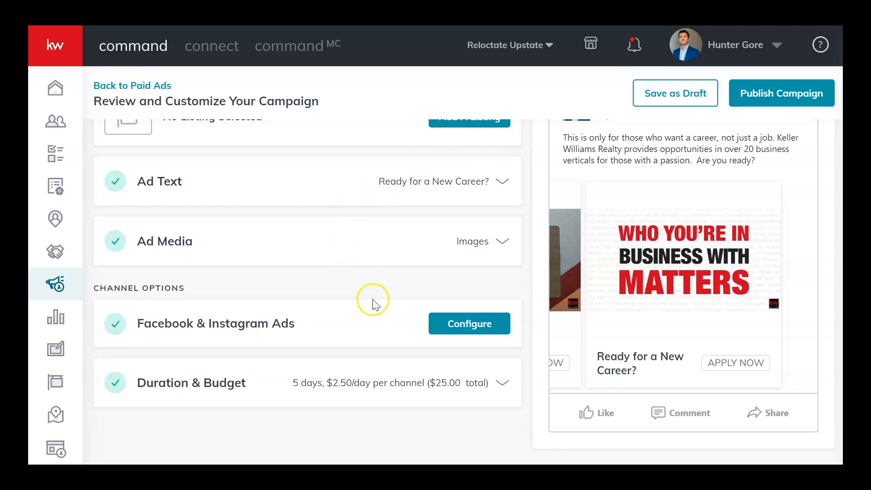
Open the Facebook & Instagram Ads configuration and examine its account, page, Instagram ad position and destination settings.
{"action": "left_click", "coordinate": [446, 325]}
{"action": "scroll", "coordinate": [375, 188], "scroll_direction": "down", "scroll_amount": 2}
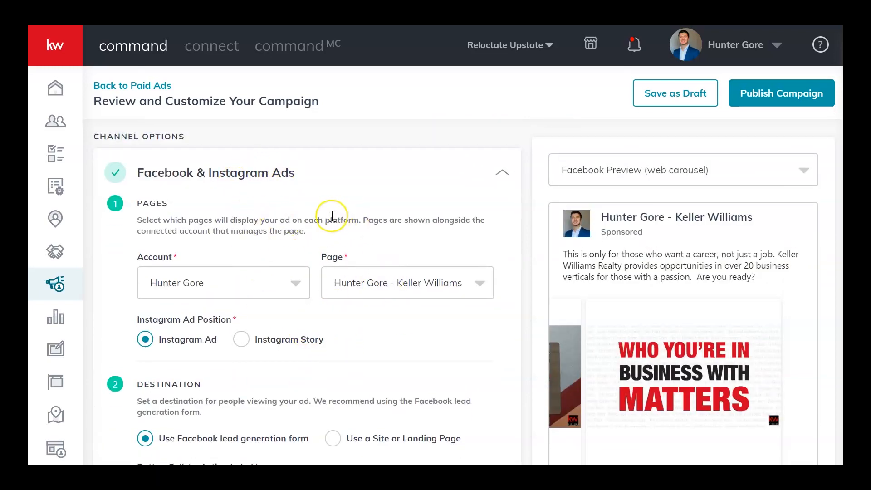
{"action": "scroll", "coordinate": [317, 232], "scroll_direction": "up", "scroll_amount": 5}
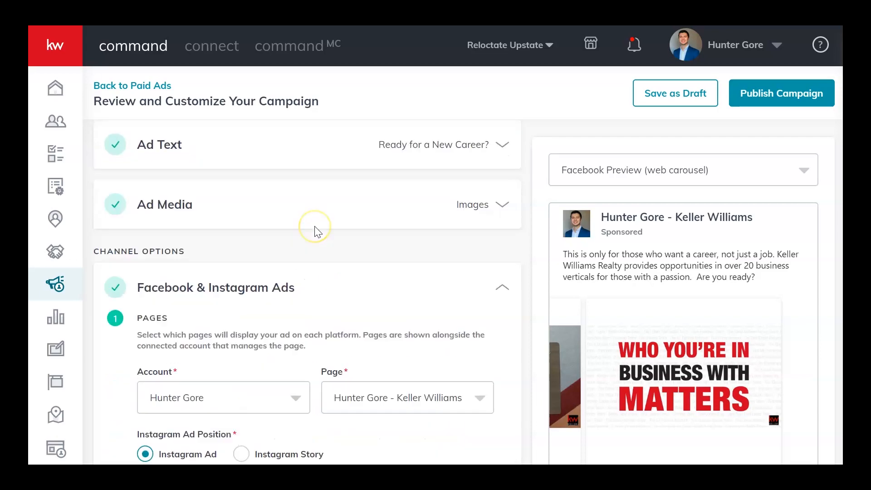
{"action": "scroll", "coordinate": [316, 231], "scroll_direction": "down", "scroll_amount": 5}
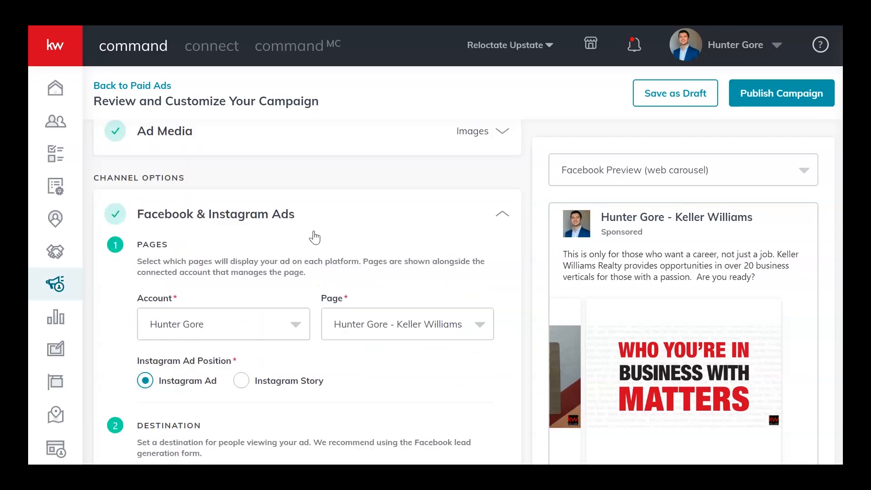
{"action": "scroll", "coordinate": [312, 273], "scroll_direction": "down", "scroll_amount": 4}
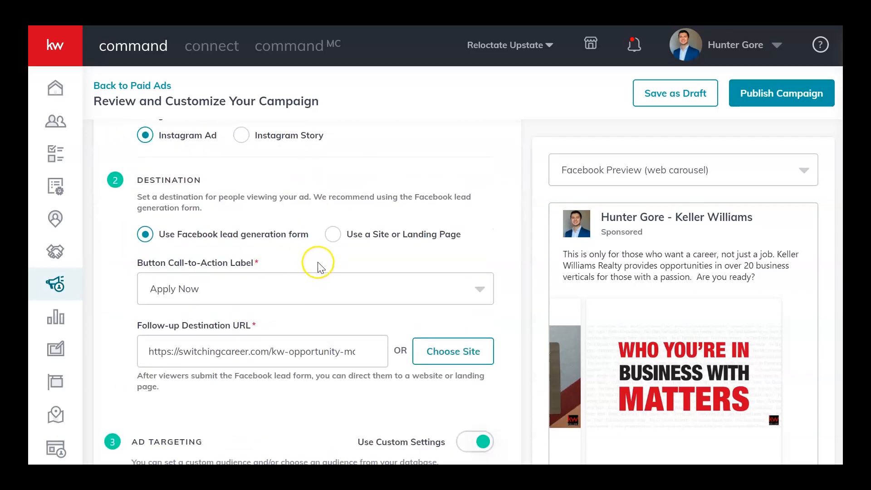
{"action": "scroll", "coordinate": [327, 272], "scroll_direction": "up", "scroll_amount": 3}
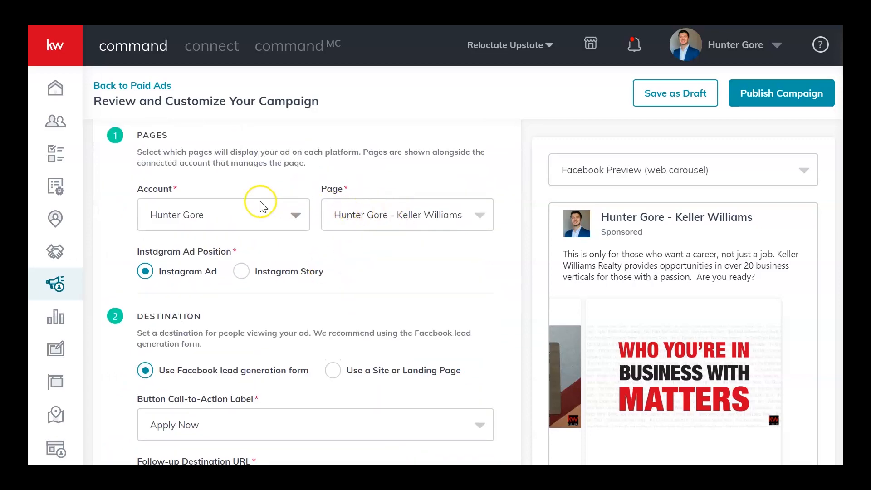
{"action": "scroll", "coordinate": [236, 199], "scroll_direction": "down", "scroll_amount": 3}
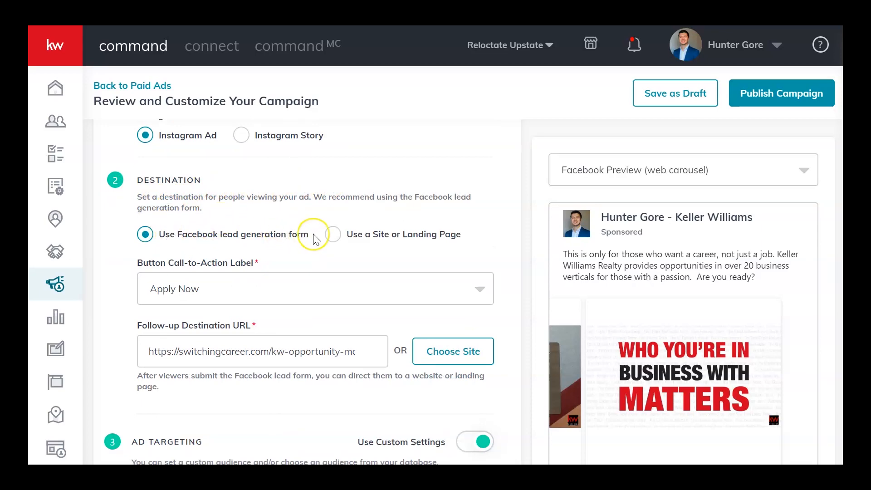
{"action": "scroll", "coordinate": [268, 234], "scroll_direction": "down", "scroll_amount": 2}
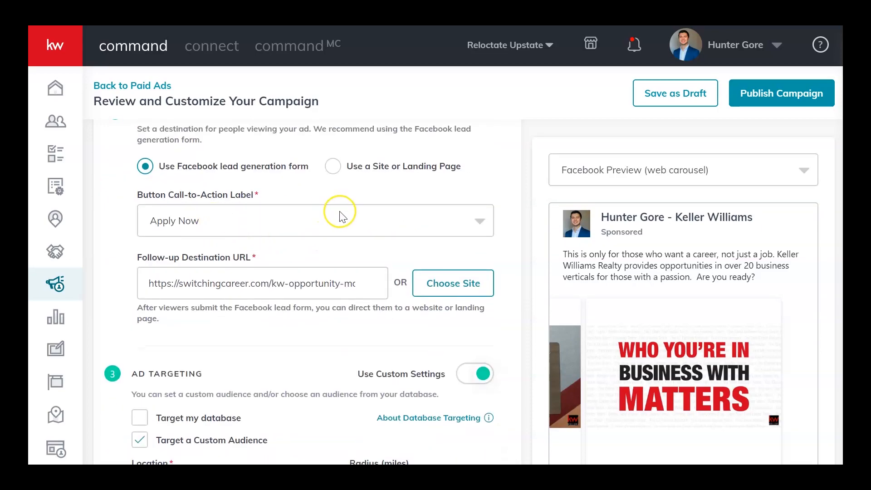
{"action": "scroll", "coordinate": [331, 215], "scroll_direction": "up", "scroll_amount": 2}
{"action": "scroll", "coordinate": [571, 259], "scroll_direction": "down", "scroll_amount": 2}
{"action": "scroll", "coordinate": [134, 275], "scroll_direction": "up", "scroll_amount": 2}
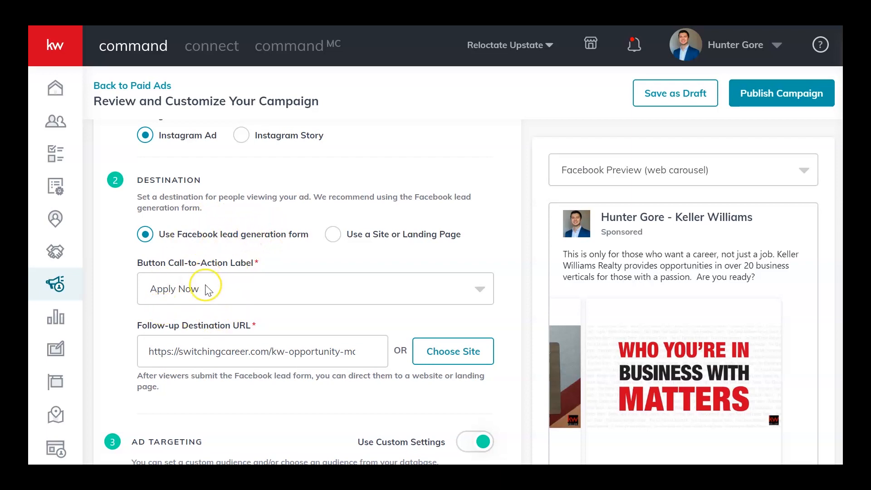
Try Use a Site or Landing Page as the ad's destination, and switch back to the Facebook lead generation form.
{"action": "left_click", "coordinate": [331, 237]}
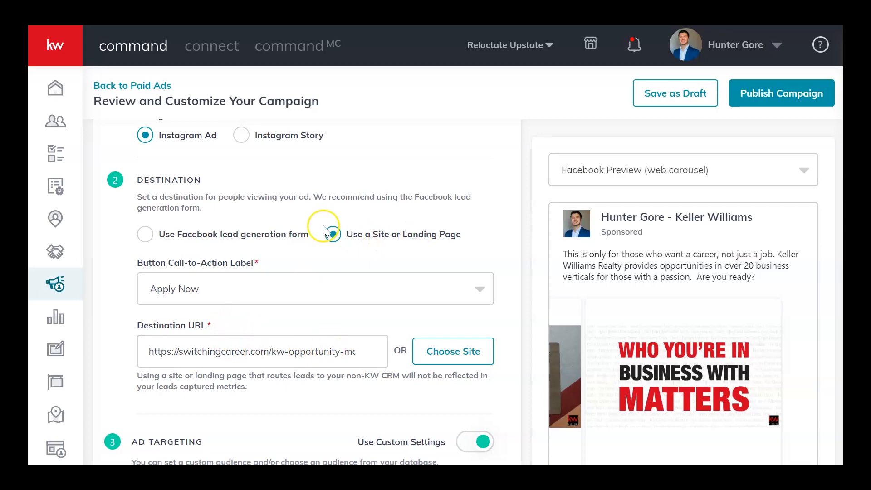
{"action": "scroll", "coordinate": [772, 433], "scroll_direction": "down", "scroll_amount": 3}
{"action": "scroll", "coordinate": [772, 434], "scroll_direction": "down", "scroll_amount": 7}
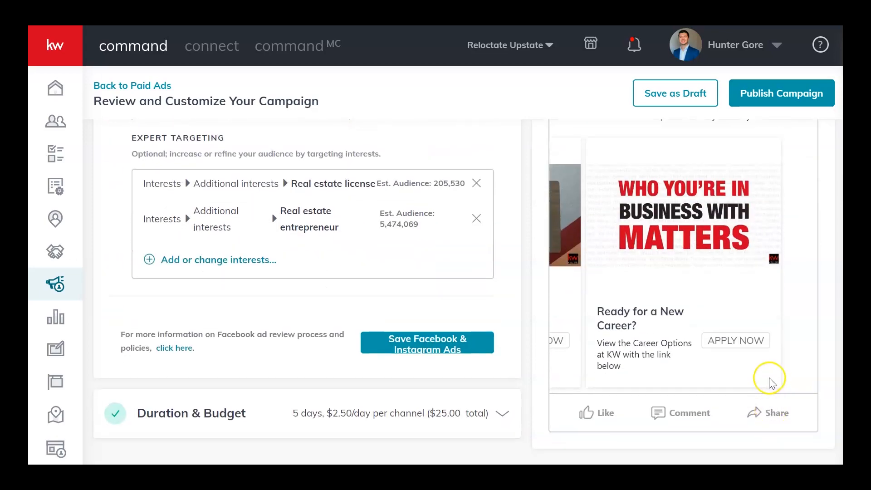
{"action": "scroll", "coordinate": [490, 304], "scroll_direction": "up", "scroll_amount": 6}
{"action": "mouse_move", "coordinate": [475, 303]}
{"action": "scroll", "coordinate": [476, 303], "scroll_direction": "up", "scroll_amount": 4}
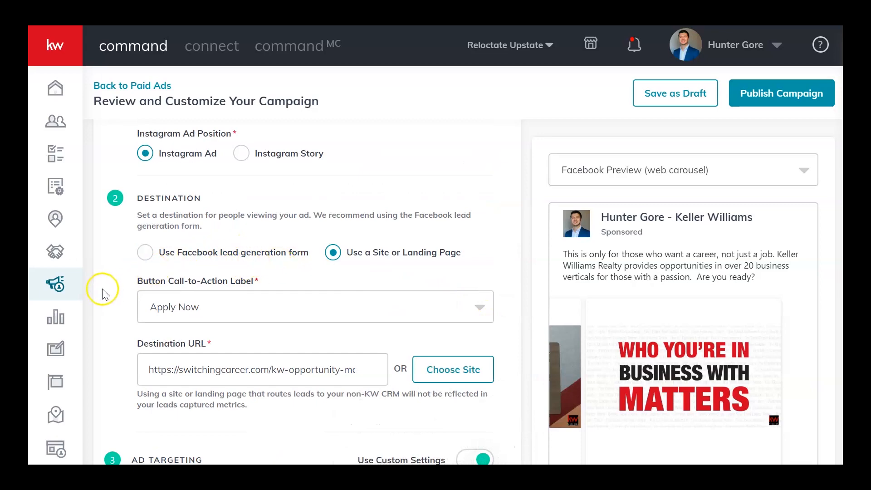
{"action": "left_click", "coordinate": [177, 257]}
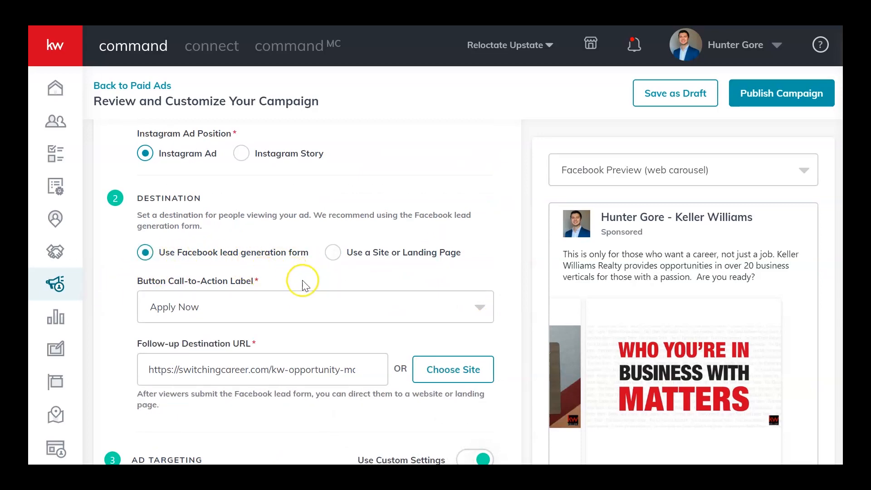
Examine the lead form's call-to-action label and follow-up destination URL in the Destination settings.
{"action": "scroll", "coordinate": [143, 326], "scroll_direction": "down", "scroll_amount": 3}
{"action": "scroll", "coordinate": [195, 272], "scroll_direction": "up", "scroll_amount": 3}
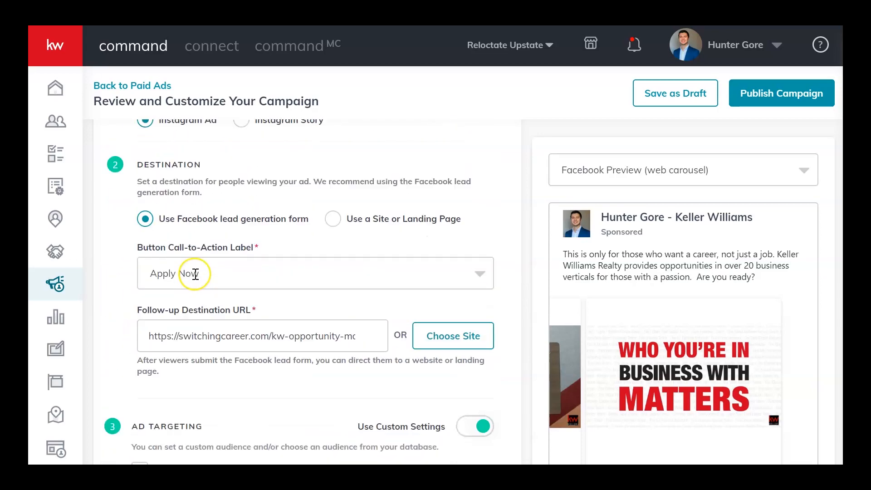
{"action": "scroll", "coordinate": [181, 266], "scroll_direction": "down", "scroll_amount": 4}
{"action": "scroll", "coordinate": [352, 196], "scroll_direction": "up", "scroll_amount": 3}
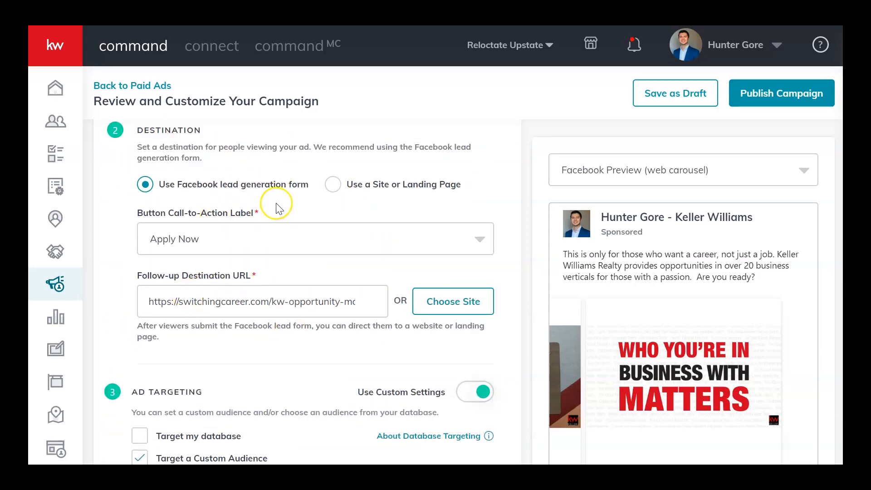
{"action": "scroll", "coordinate": [151, 239], "scroll_direction": "down", "scroll_amount": 3}
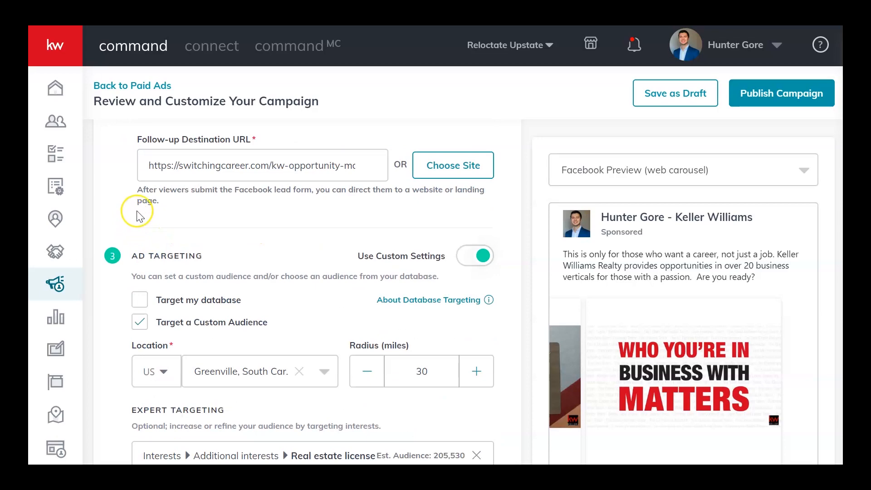
{"action": "scroll", "coordinate": [136, 211], "scroll_direction": "up", "scroll_amount": 4}
{"action": "scroll", "coordinate": [121, 272], "scroll_direction": "down", "scroll_amount": 2}
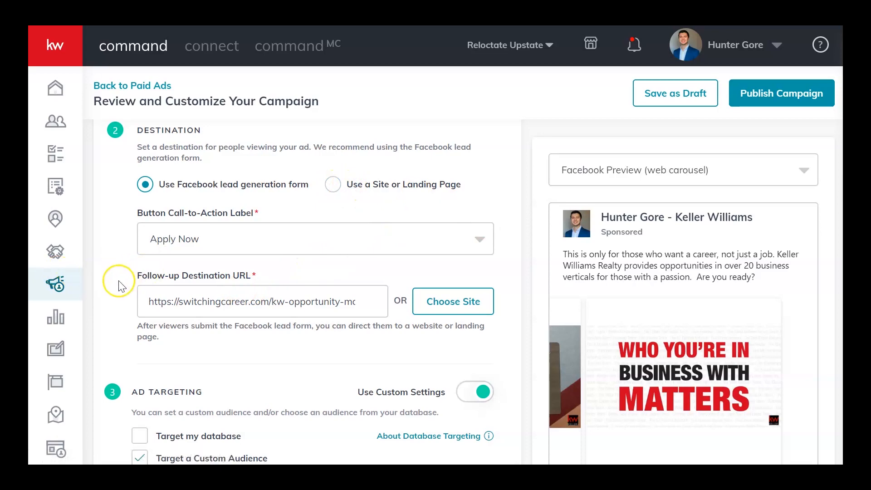
Review the custom audience's location, radius and targeted interests, and save the Facebook & Instagram Ads section.
{"action": "scroll", "coordinate": [119, 284], "scroll_direction": "down", "scroll_amount": 3}
{"action": "scroll", "coordinate": [227, 273], "scroll_direction": "down", "scroll_amount": 2}
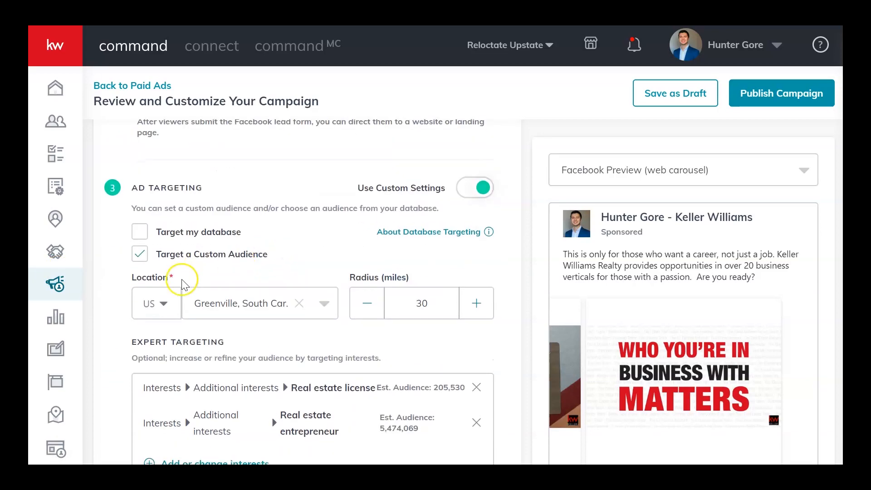
{"action": "scroll", "coordinate": [286, 255], "scroll_direction": "down", "scroll_amount": 2}
{"action": "scroll", "coordinate": [251, 173], "scroll_direction": "up", "scroll_amount": 2}
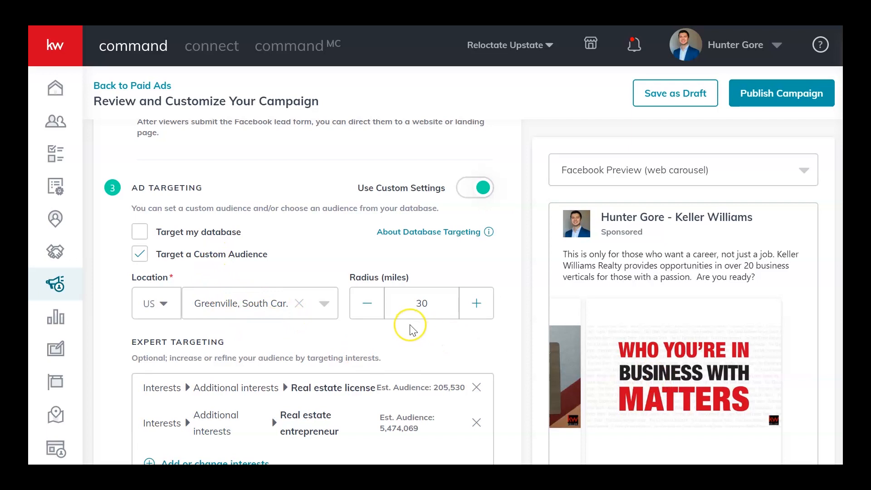
{"action": "scroll", "coordinate": [110, 344], "scroll_direction": "down", "scroll_amount": 2}
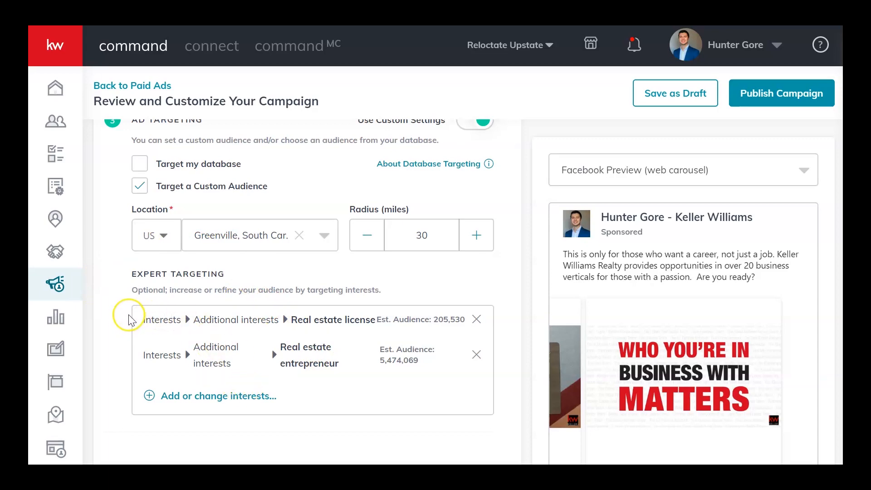
{"action": "scroll", "coordinate": [126, 324], "scroll_direction": "down", "scroll_amount": 2}
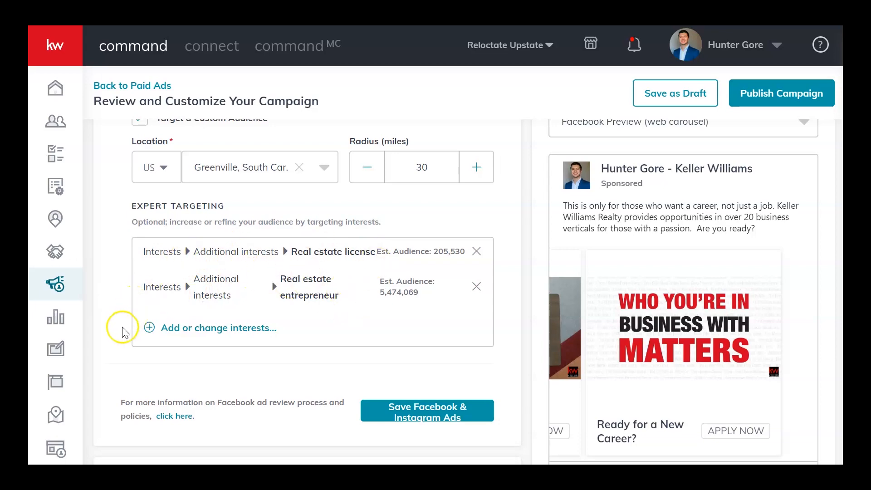
{"action": "scroll", "coordinate": [123, 325], "scroll_direction": "down", "scroll_amount": 1}
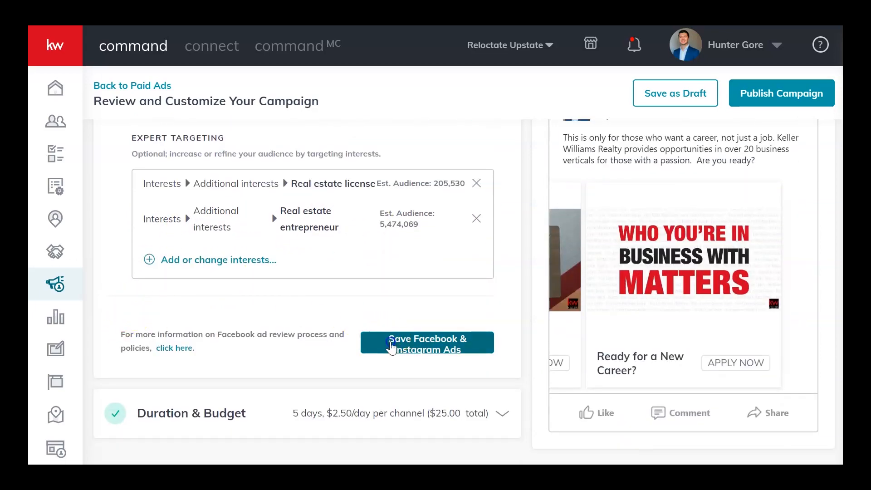
{"action": "left_click", "coordinate": [391, 346]}
Review the Duration & Budget section and save it with Apr 1 to Apr 6, 2020 and a total campaign budget of 25.
{"action": "scroll", "coordinate": [311, 274], "scroll_direction": "down", "scroll_amount": 2}
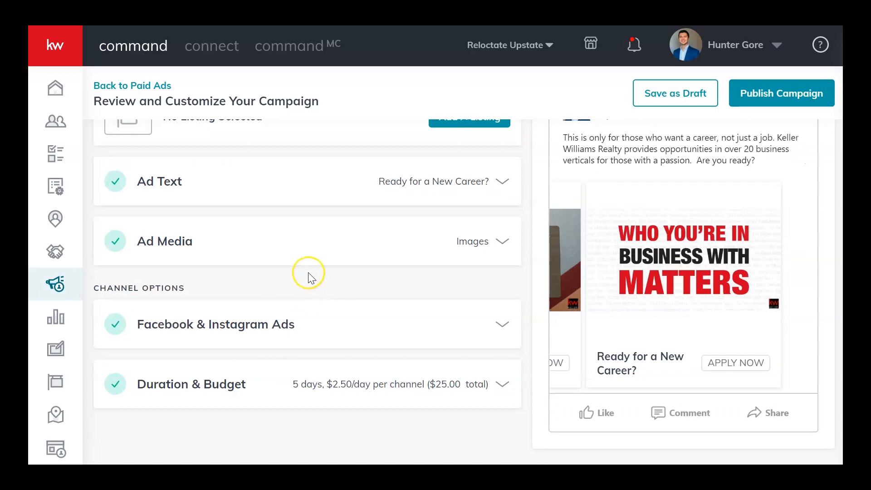
{"action": "left_click", "coordinate": [408, 380]}
{"action": "scroll", "coordinate": [381, 304], "scroll_direction": "down", "scroll_amount": 2}
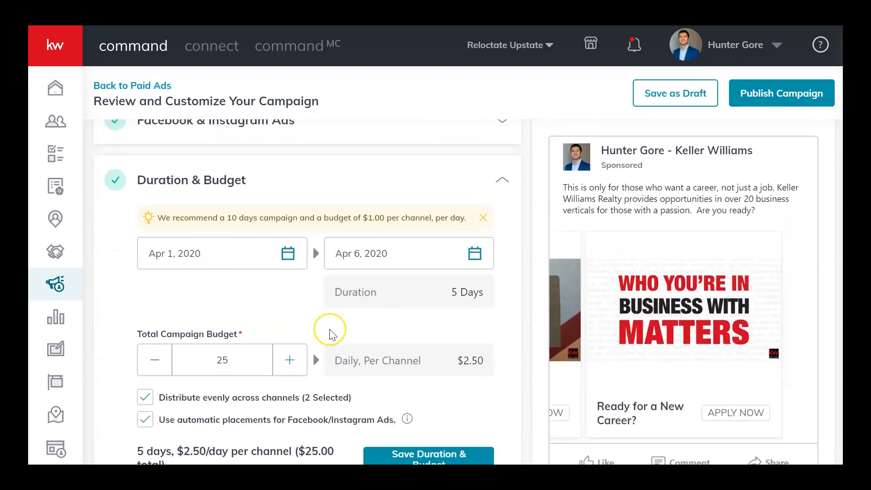
{"action": "scroll", "coordinate": [338, 331], "scroll_direction": "down", "scroll_amount": 1}
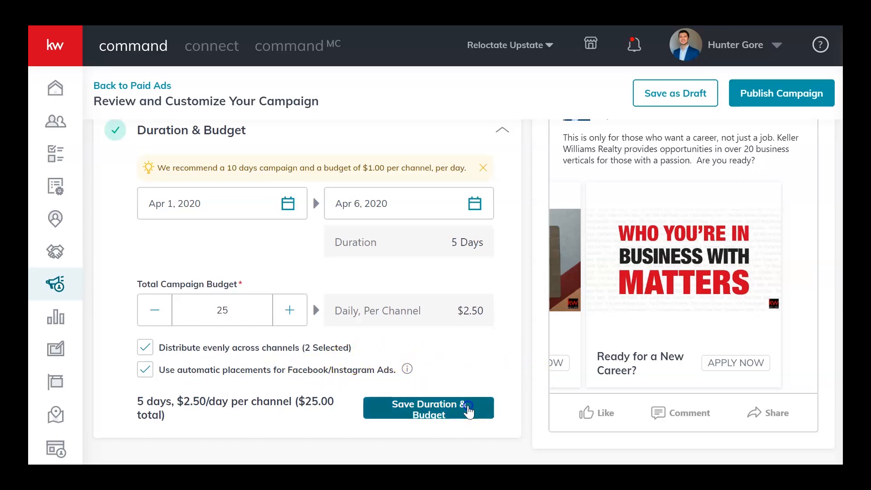
{"action": "left_click", "coordinate": [470, 404]}
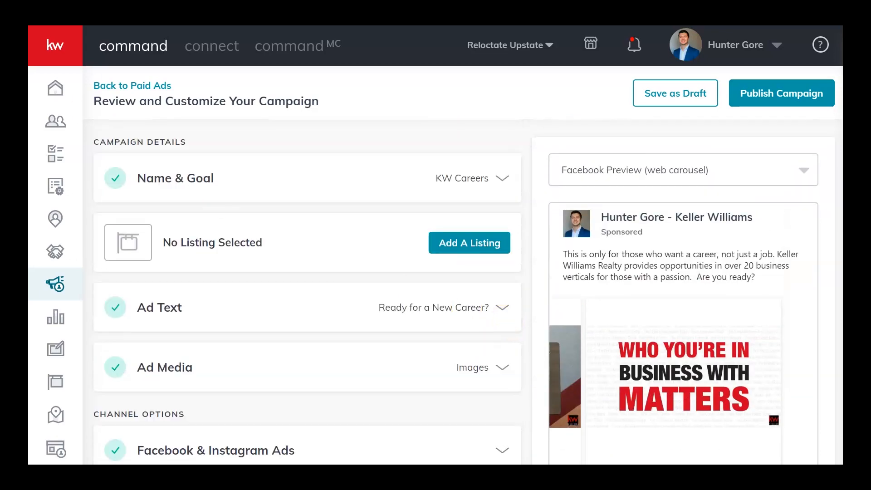
Leave the campaign editor for the Paid Ads overview without saving the campaign, and examine the campaign list.
{"action": "left_click", "coordinate": [137, 86]}
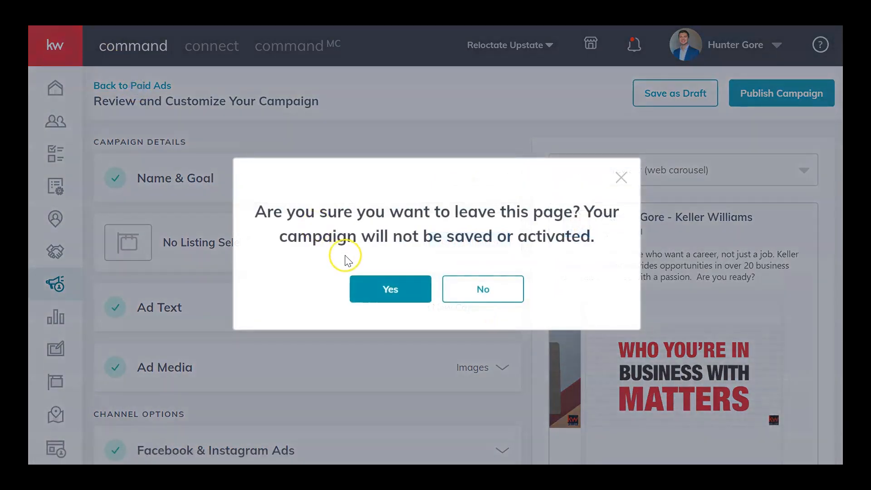
{"action": "left_click", "coordinate": [391, 295]}
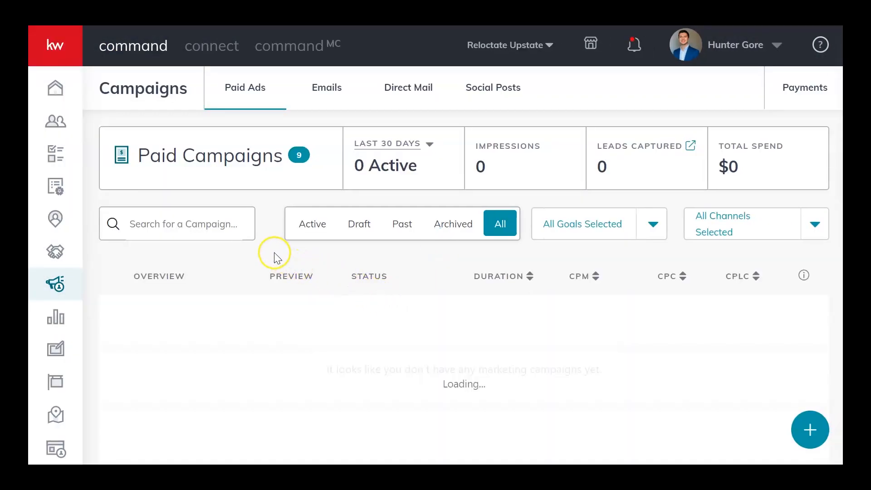
{"action": "scroll", "coordinate": [268, 252], "scroll_direction": "down", "scroll_amount": 1}
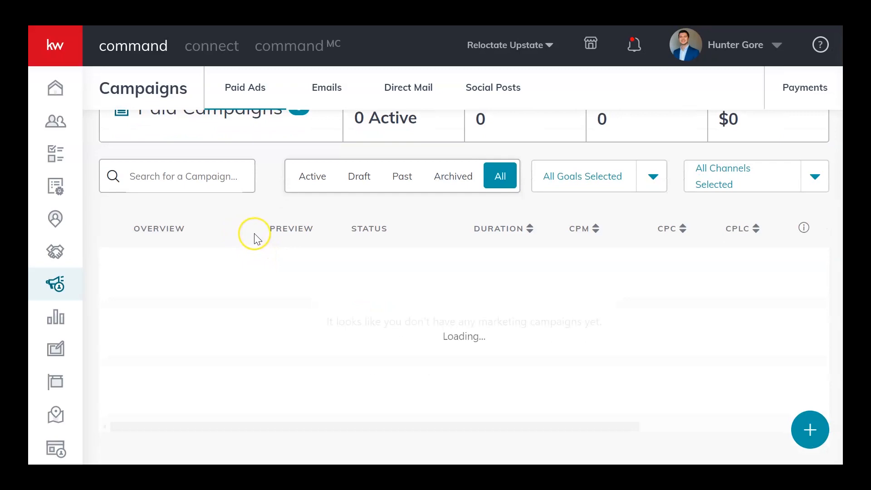
{"action": "scroll", "coordinate": [465, 302], "scroll_direction": "down", "scroll_amount": 3}
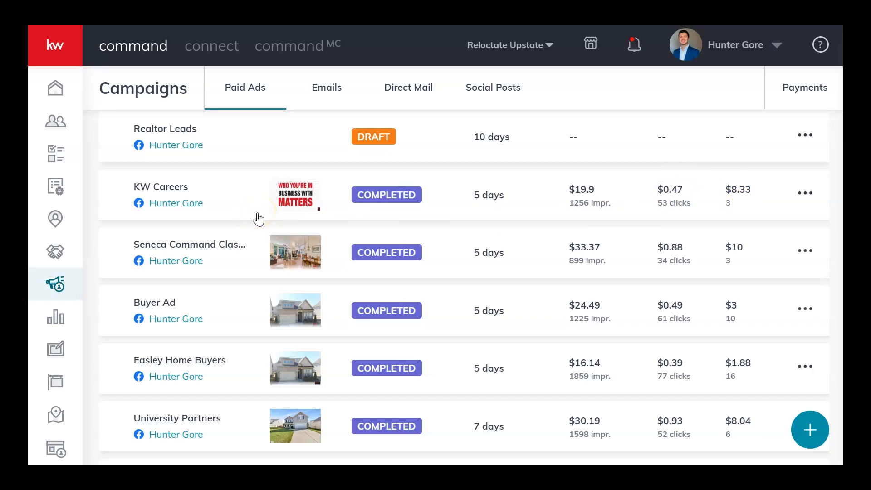
{"action": "scroll", "coordinate": [259, 220], "scroll_direction": "up", "scroll_amount": 4}
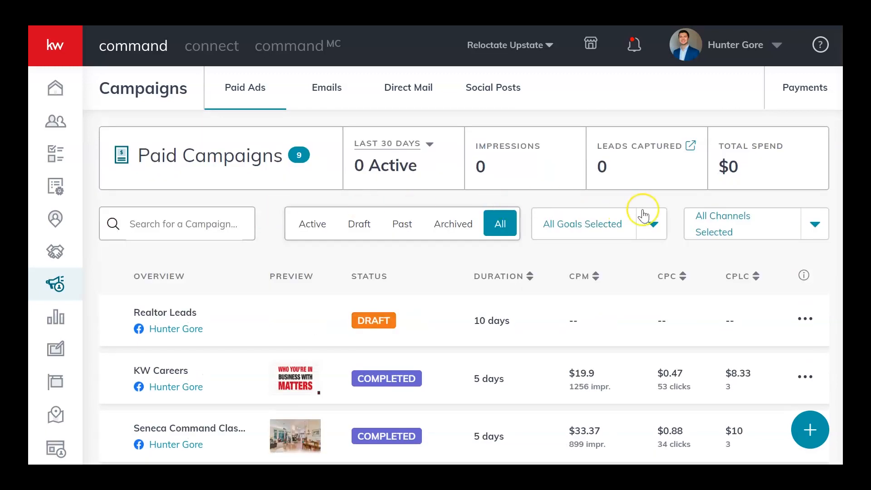